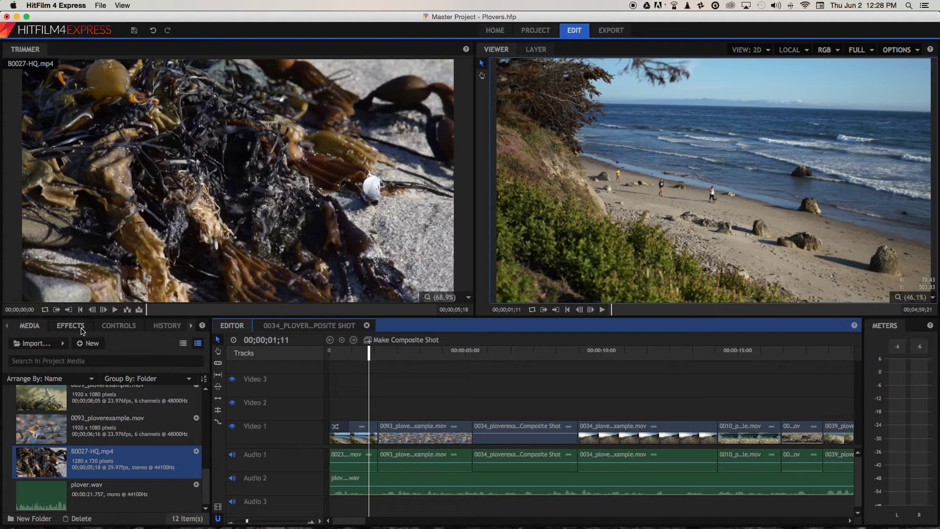
Step: In the Effects library, expand Transitions - Video and its Dissolve folder to list Additive, Cross and Dither Dissolve
left_click(79, 328)
left_click(7, 434)
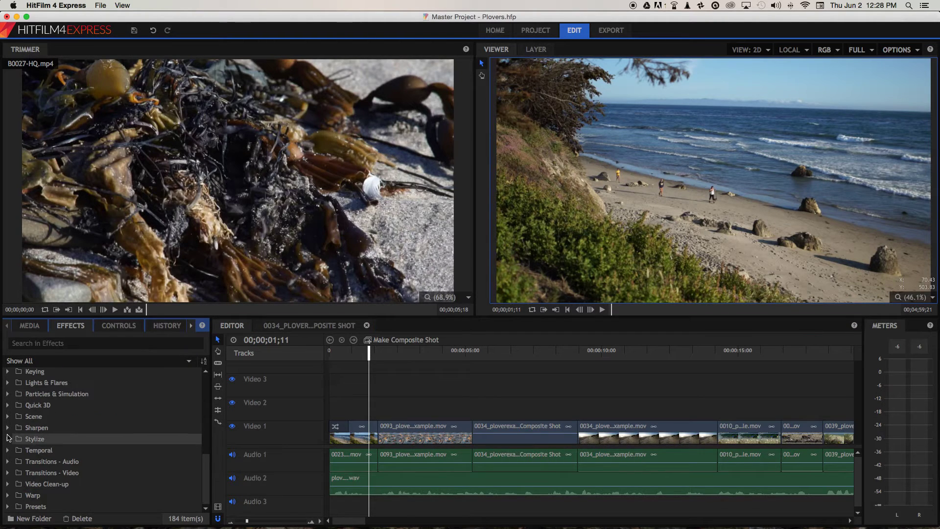
left_click(8, 473)
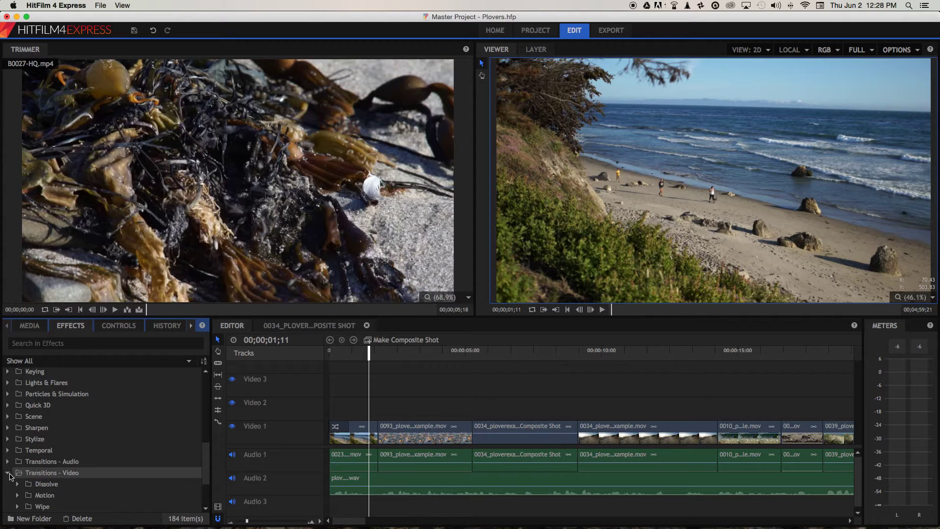
scroll(78, 455, "down", 3)
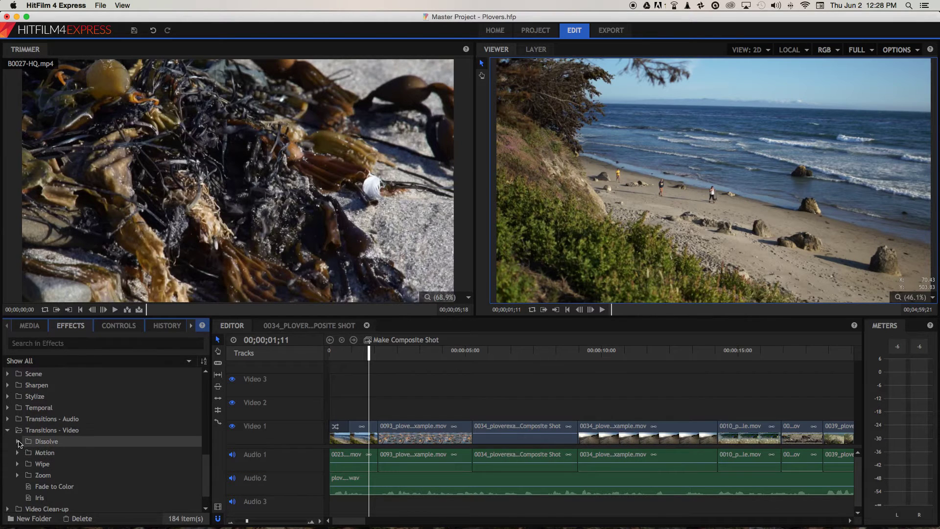
left_click(17, 441)
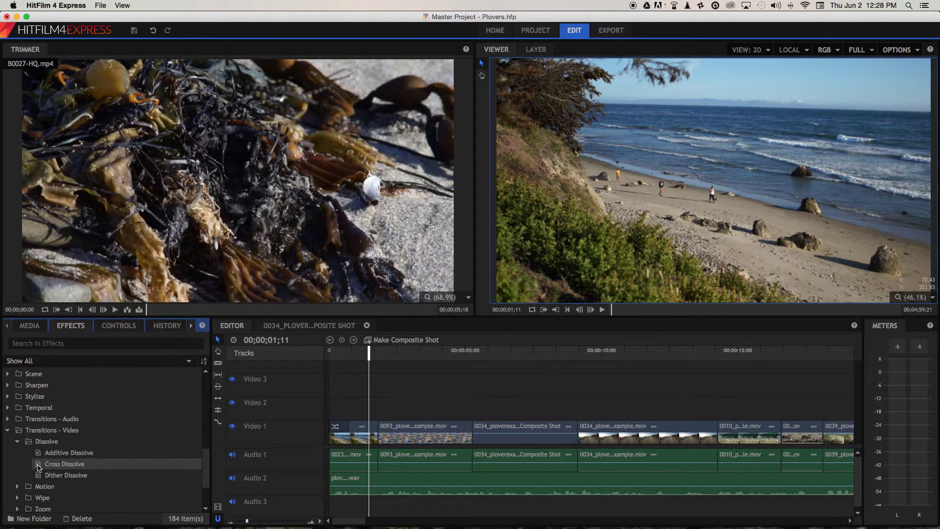
Step: Drop Cross Dissolve on the 0034/0010 cut on Video 1 and preview it around 14;00
left_click_drag(39, 467, 382, 427)
left_click_drag(381, 428, 722, 429)
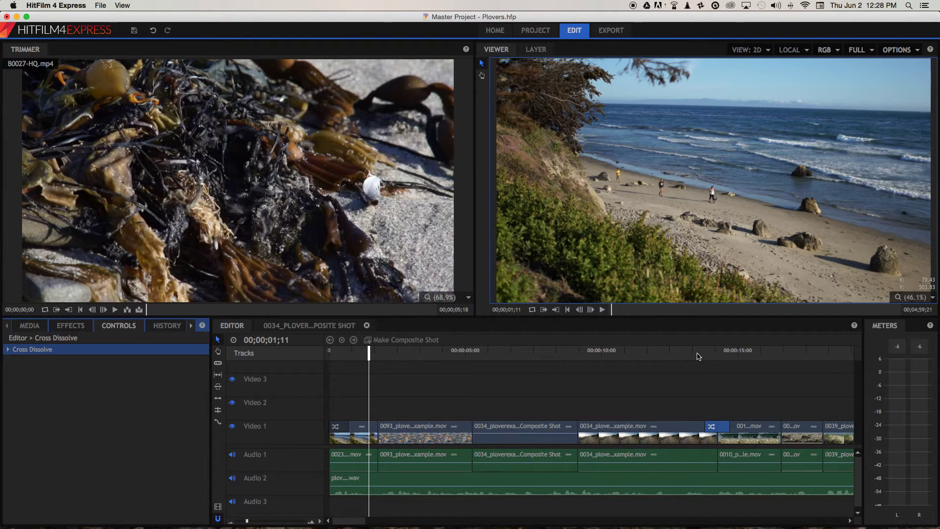
left_click(697, 356)
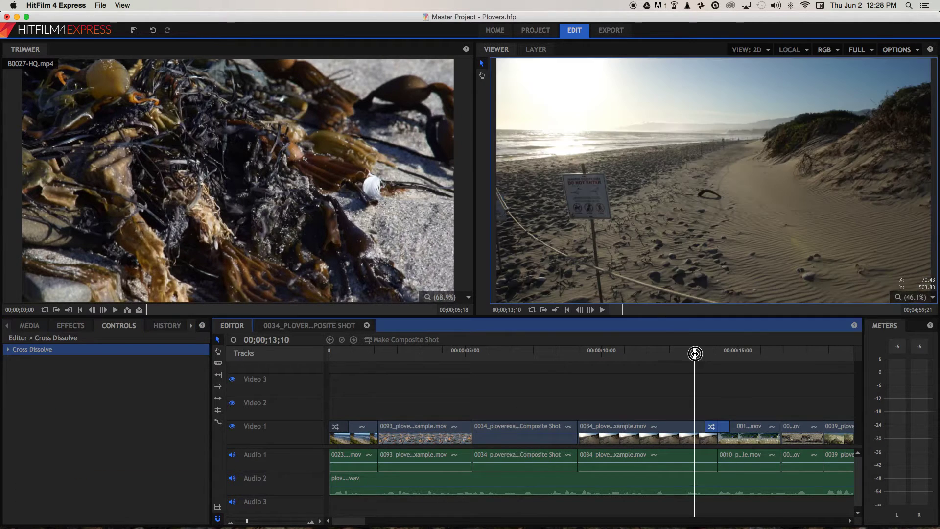
key("space")
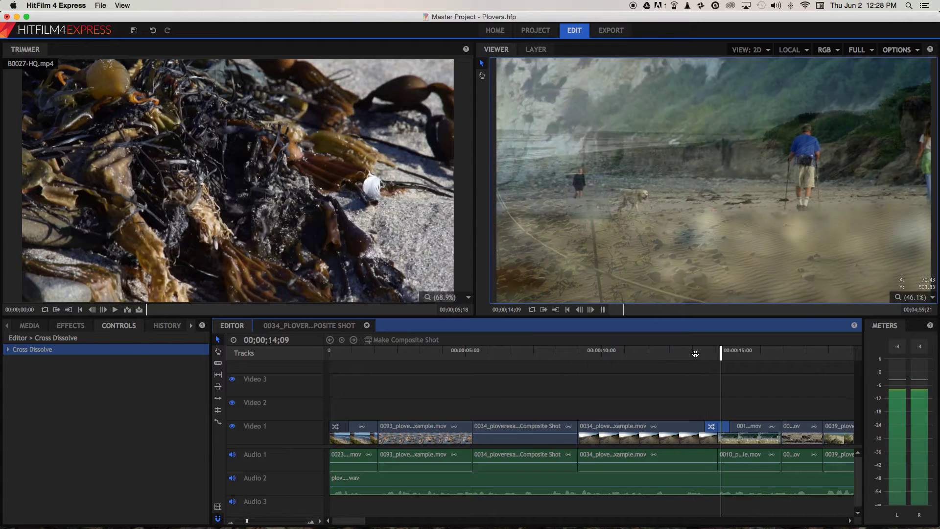
key("space")
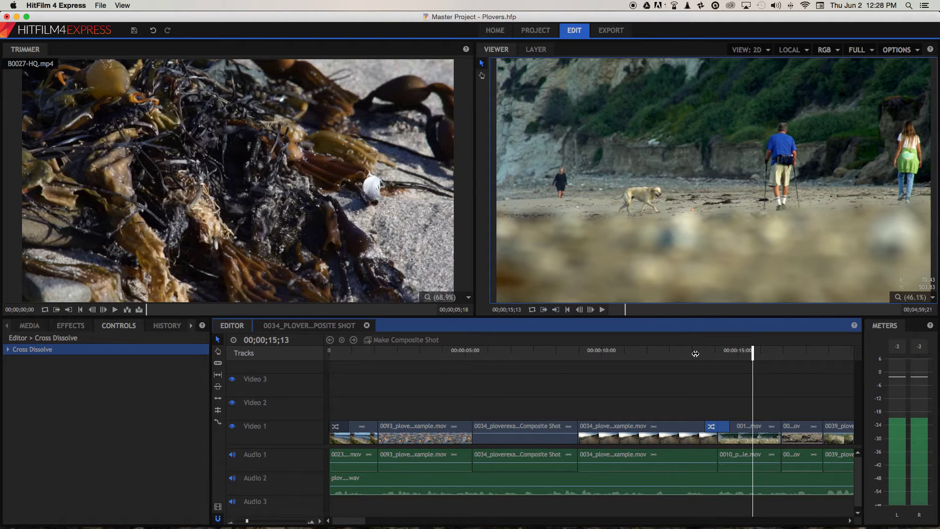
left_click(710, 354)
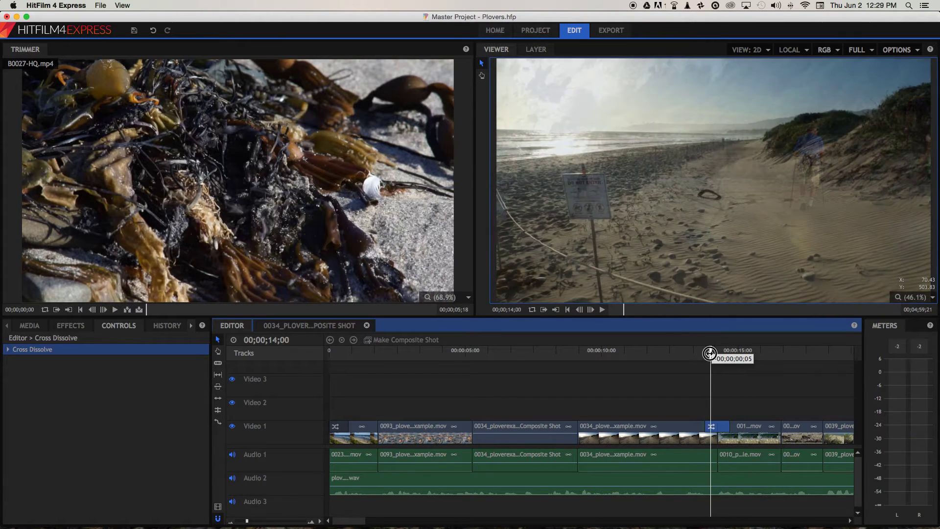
left_click_drag(709, 353, 720, 356)
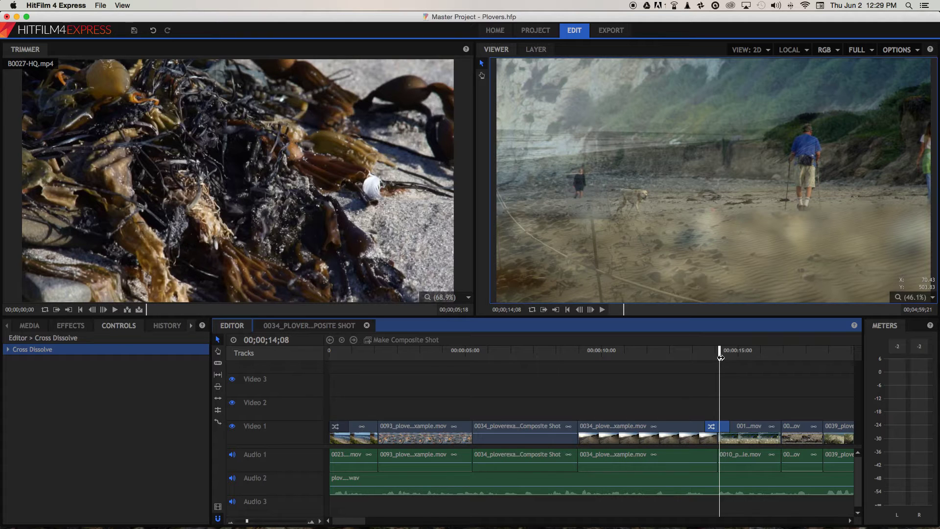
left_click_drag(720, 357, 707, 358)
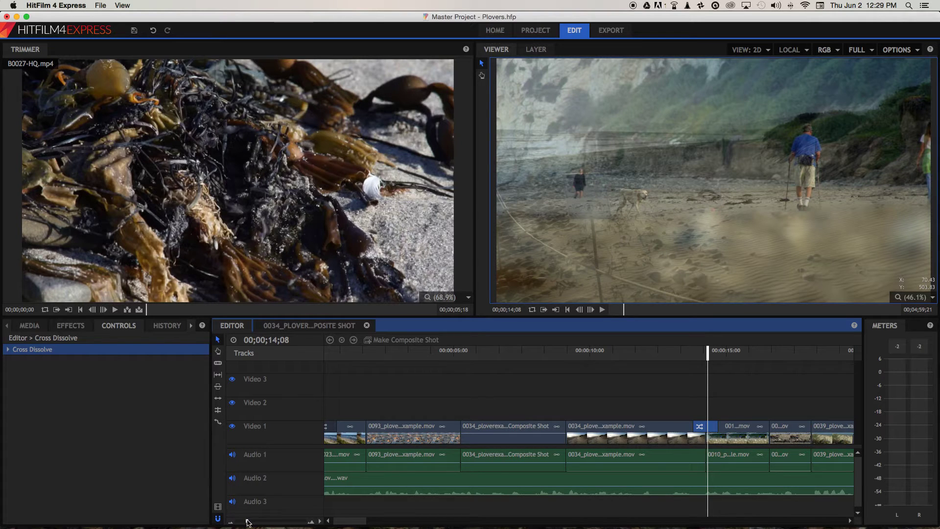
Step: Try lengthening and shortening the Cross Dissolve's edges, then delete it to restore a straight cut
left_click_drag(248, 520, 257, 521)
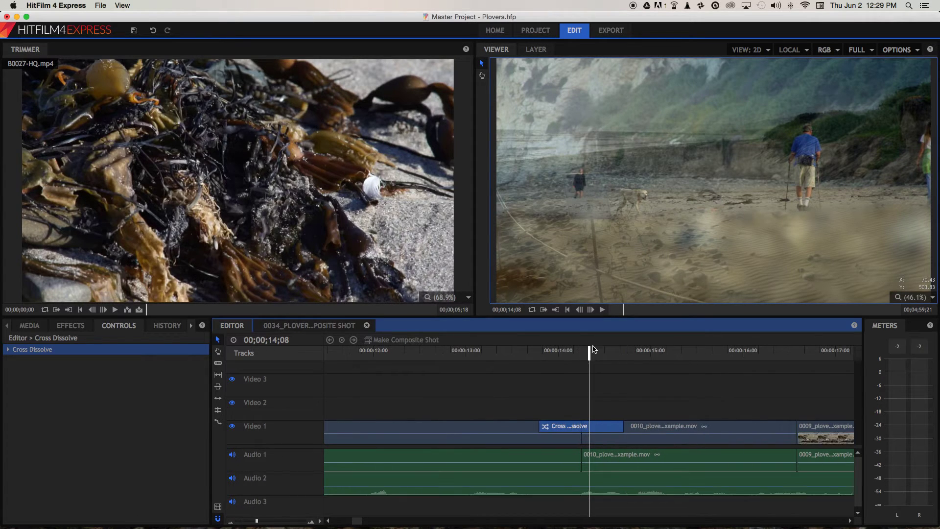
left_click_drag(588, 354, 558, 353)
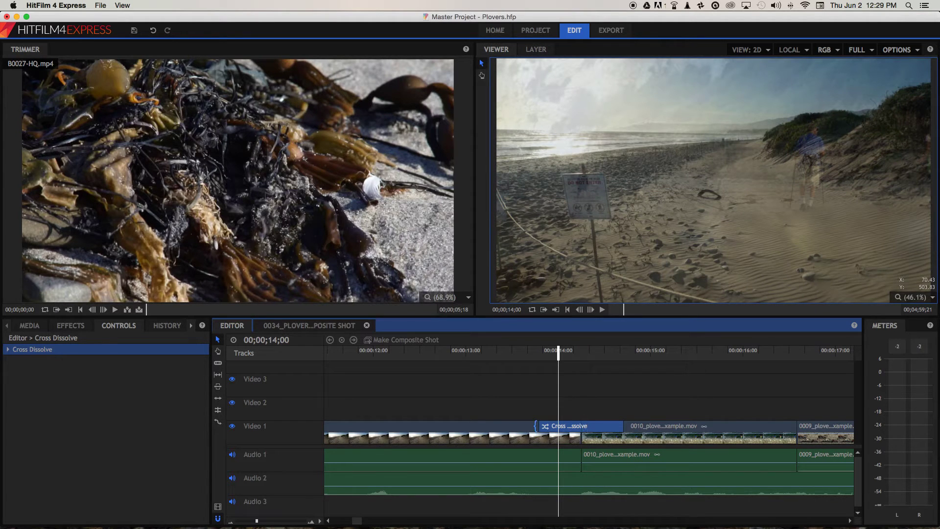
left_click_drag(536, 425, 470, 425)
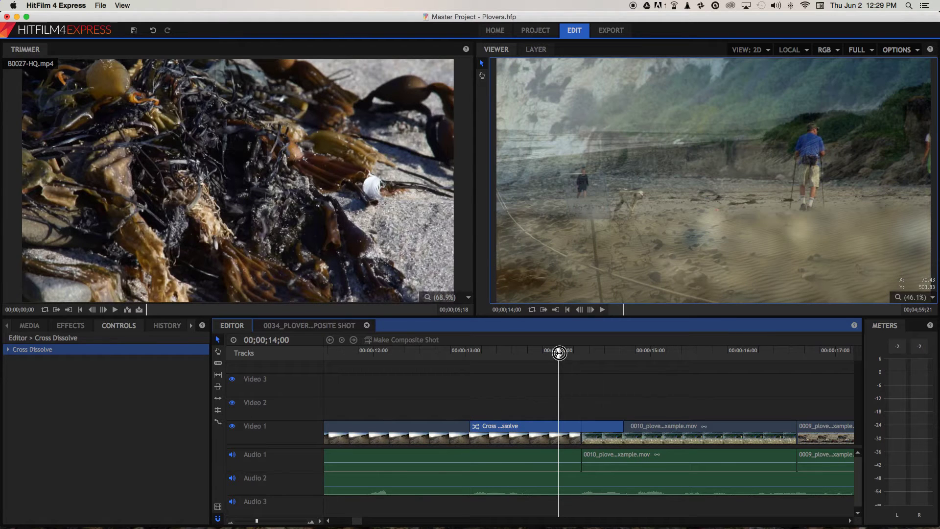
left_click_drag(558, 352, 519, 352)
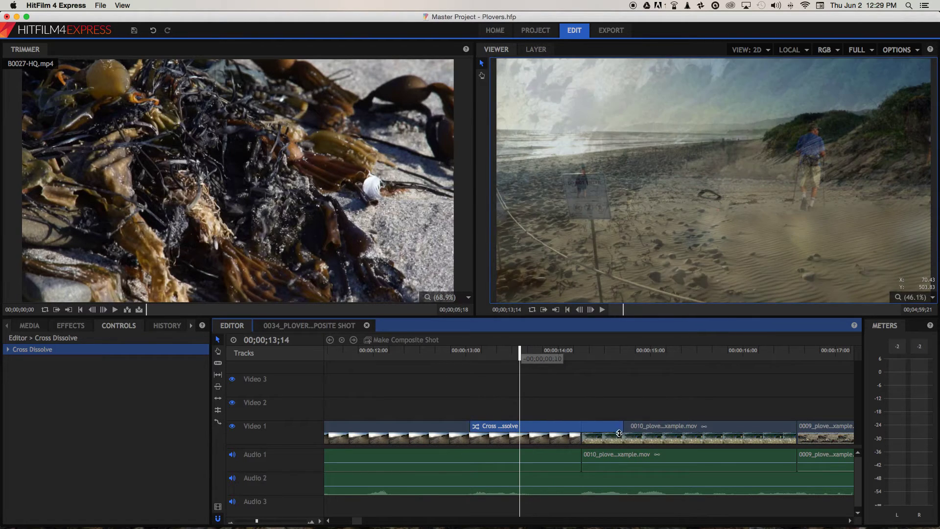
mouse_move(624, 426)
left_mouse_down()
mouse_move(678, 419)
mouse_move(635, 422)
left_mouse_up()
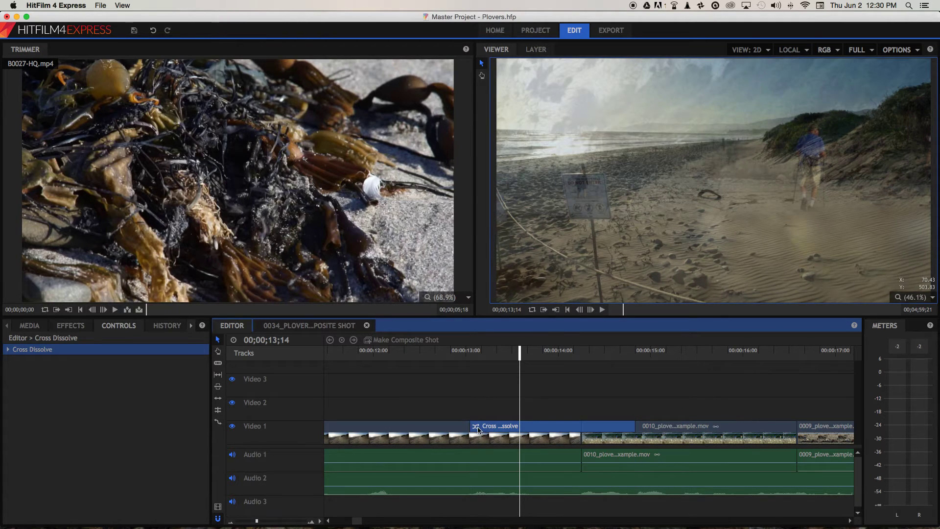
left_click_drag(478, 429, 531, 427)
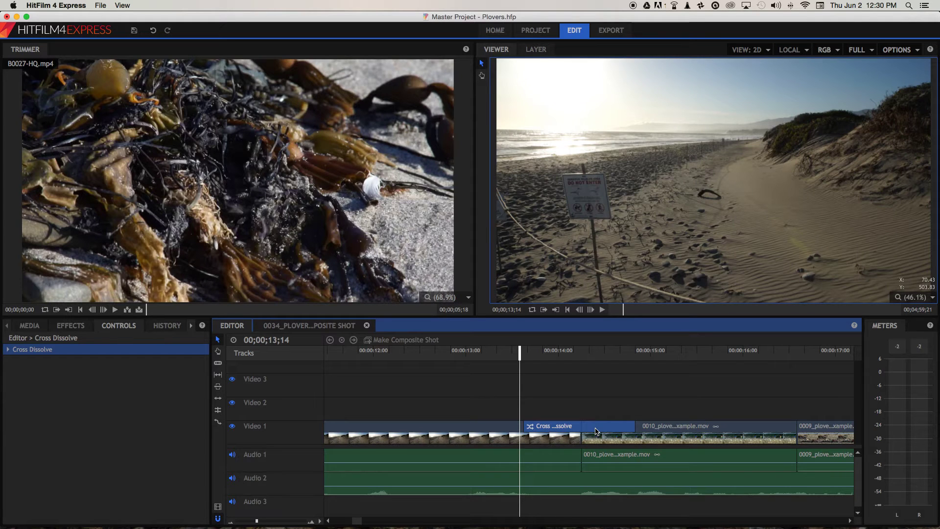
key("Delete")
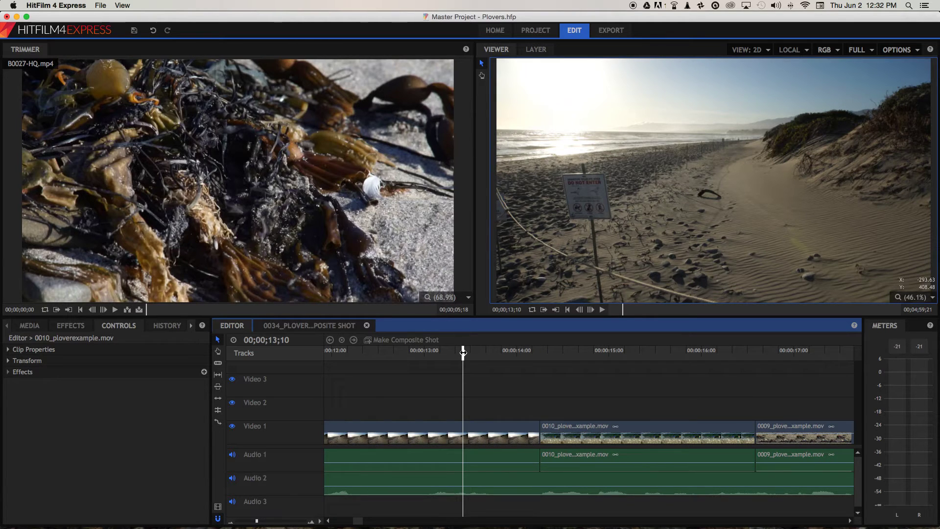
Step: Unlink clip 0010 from its audio and move its video up onto Video 2
right_click(574, 429)
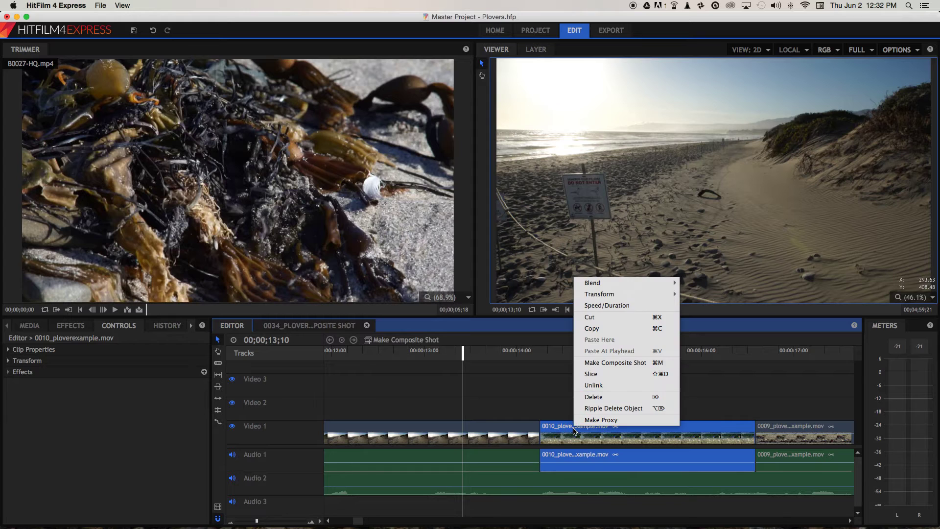
left_click(605, 388)
left_click(575, 429)
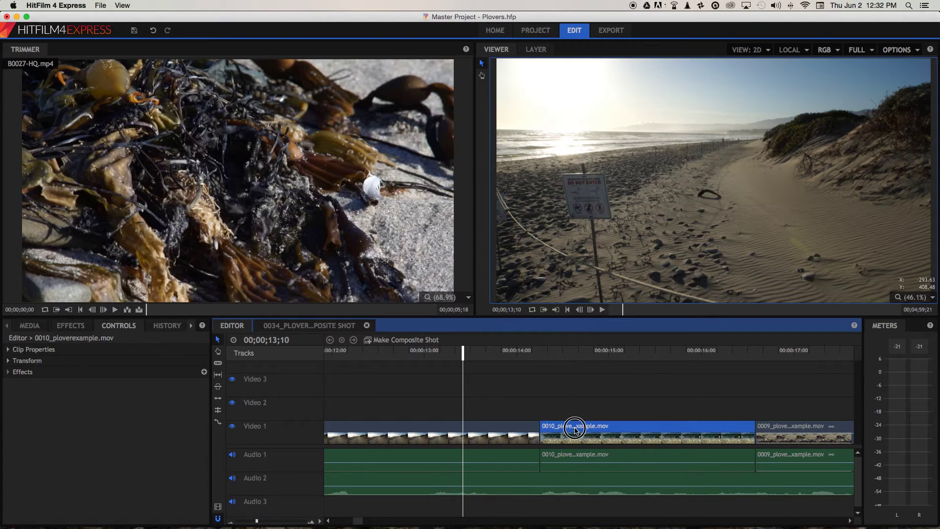
left_click_drag(574, 429, 555, 427)
Step: Unlink the 0034 clip and extend its end 7 frames to run under clip 0010
right_click(512, 433)
left_click(539, 384)
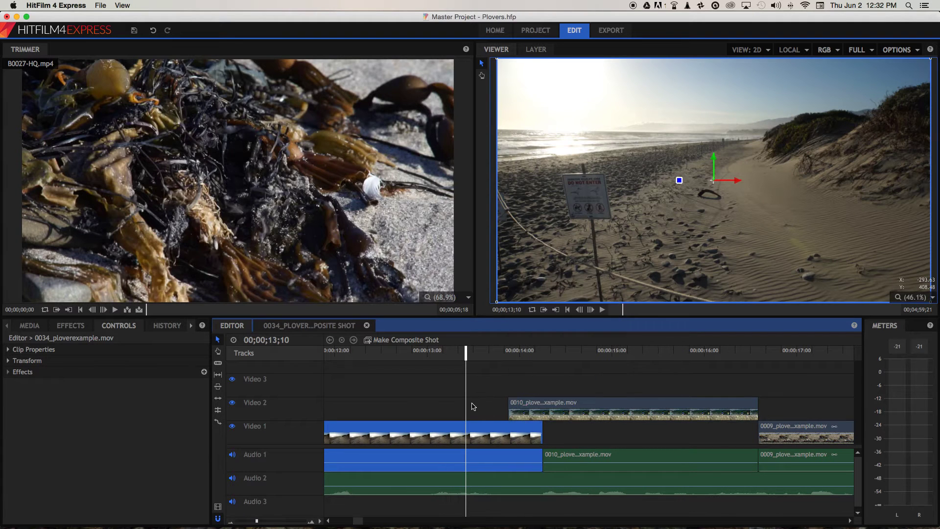
left_click(473, 406)
left_click_drag(542, 433, 568, 433)
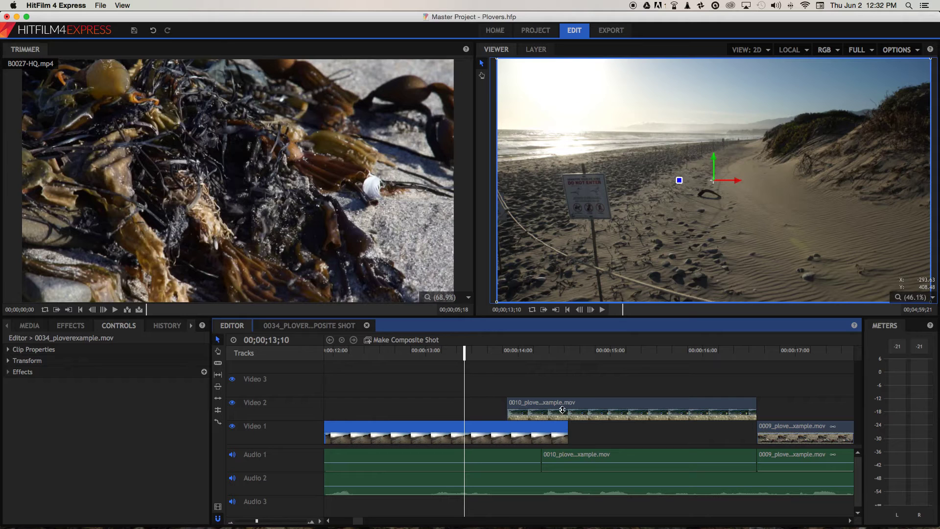
left_click(524, 408)
Step: Scrub the playhead through the overlap from 14;03 to 14;07, then show the media list
left_click_drag(532, 410, 532, 415)
left_click(529, 358)
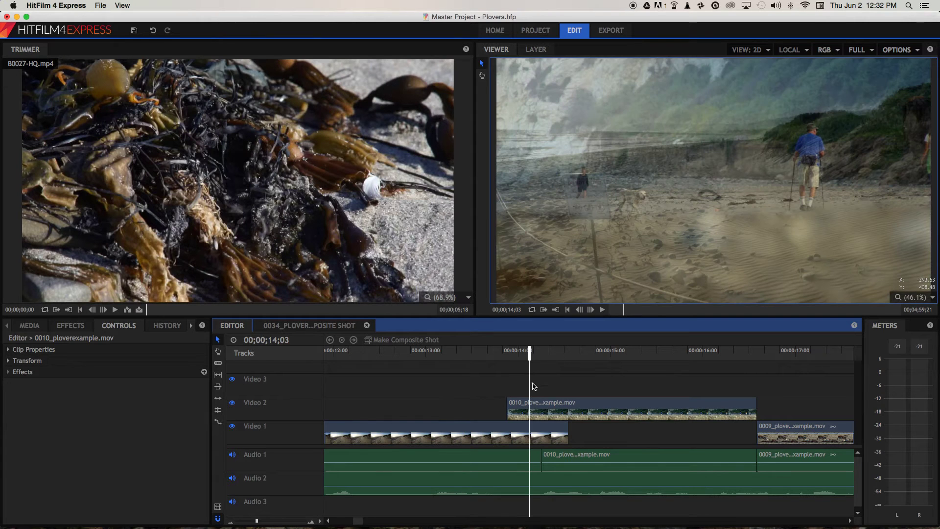
left_click_drag(543, 414, 543, 414)
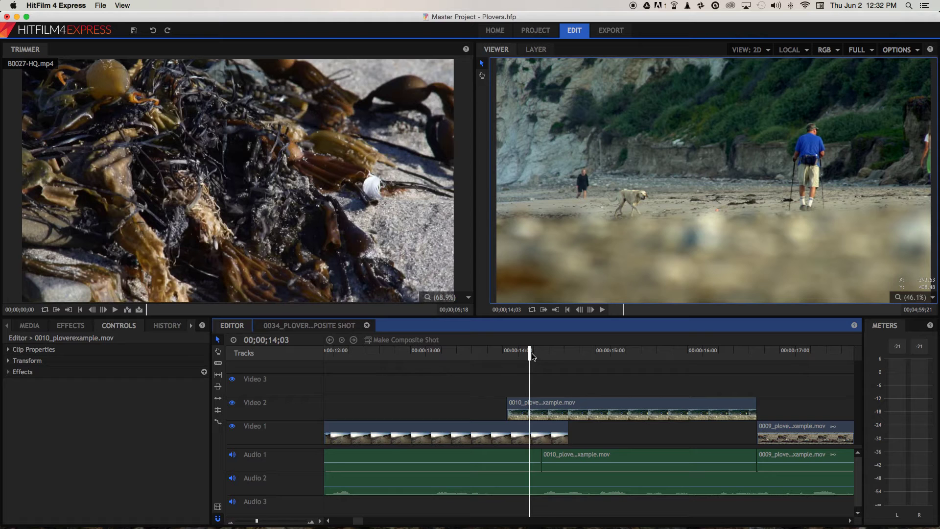
mouse_move(528, 352)
left_mouse_down()
mouse_move(542, 354)
mouse_move(522, 355)
mouse_move(530, 358)
left_mouse_up()
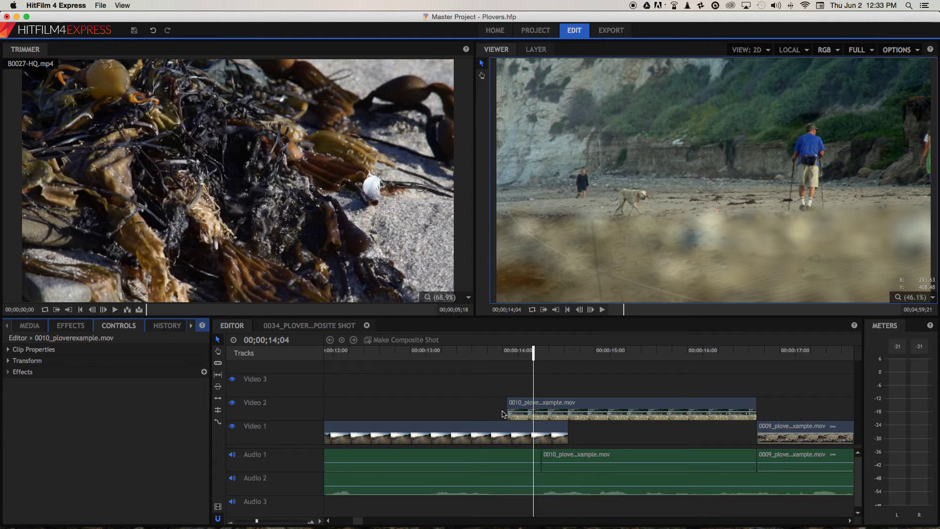
left_click(29, 326)
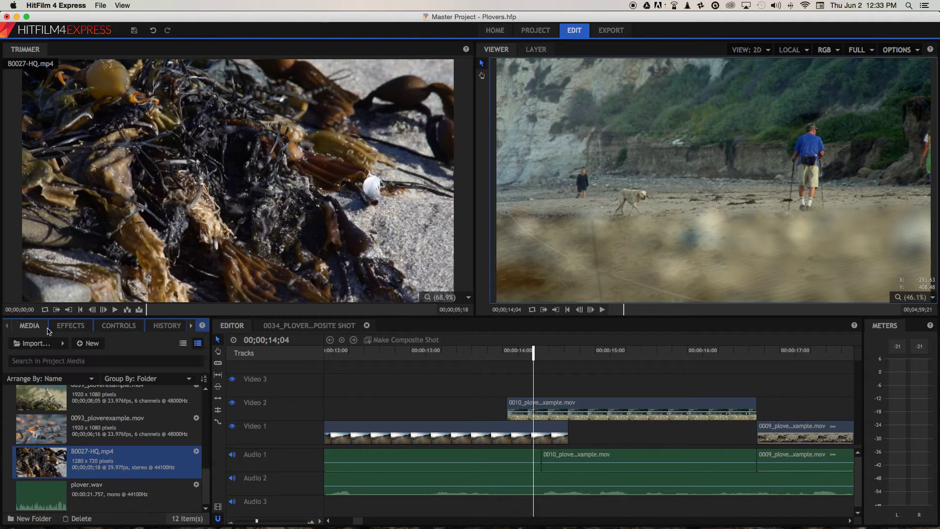
Step: Key the 0010 clip's Opacity at 100%, then key it to 0% at 13;23
left_click(120, 327)
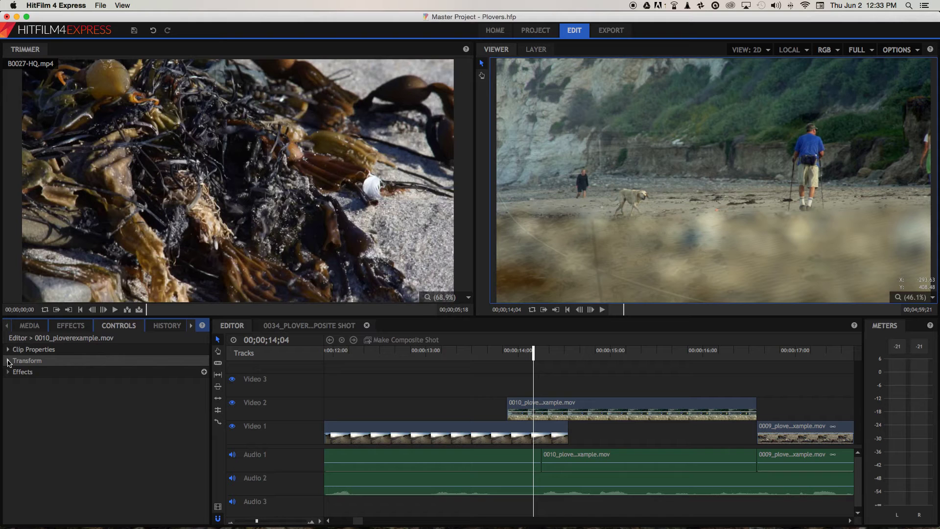
left_click(8, 362)
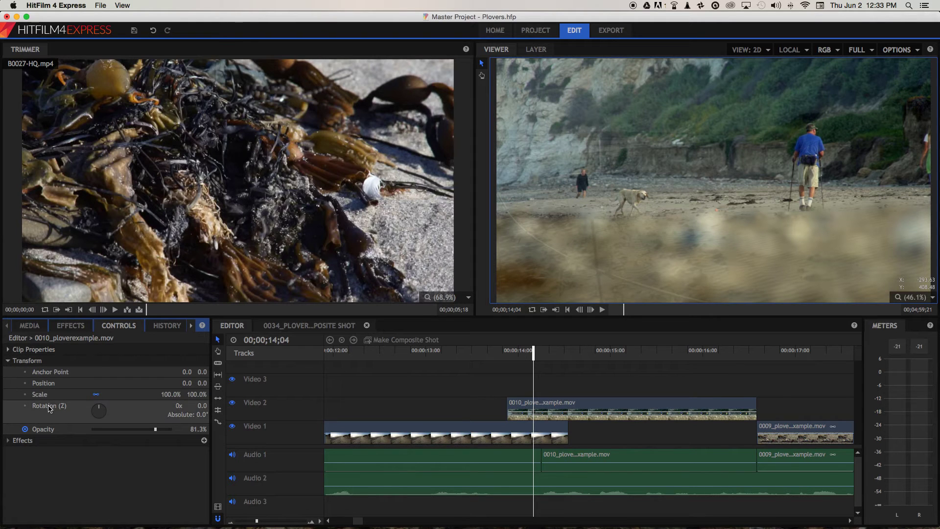
left_click(193, 429)
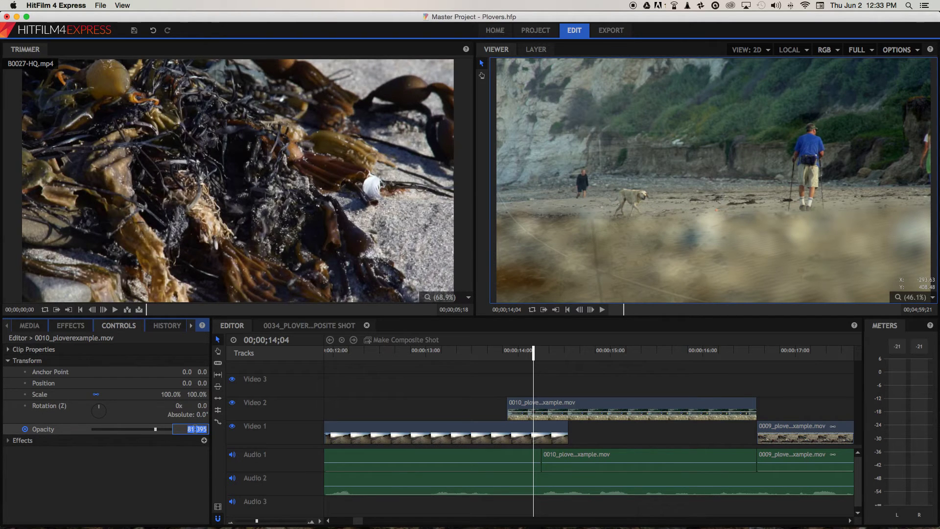
type("100")
key("Return")
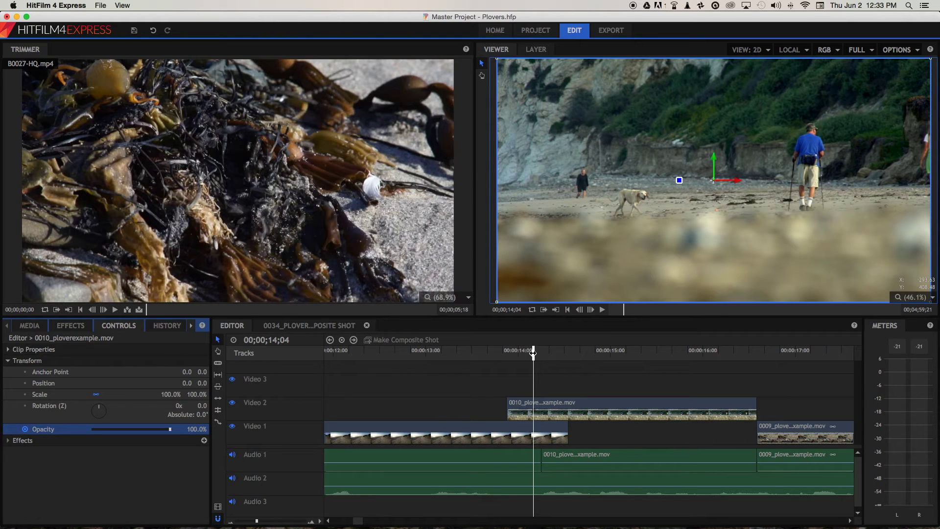
left_click_drag(533, 352, 512, 353)
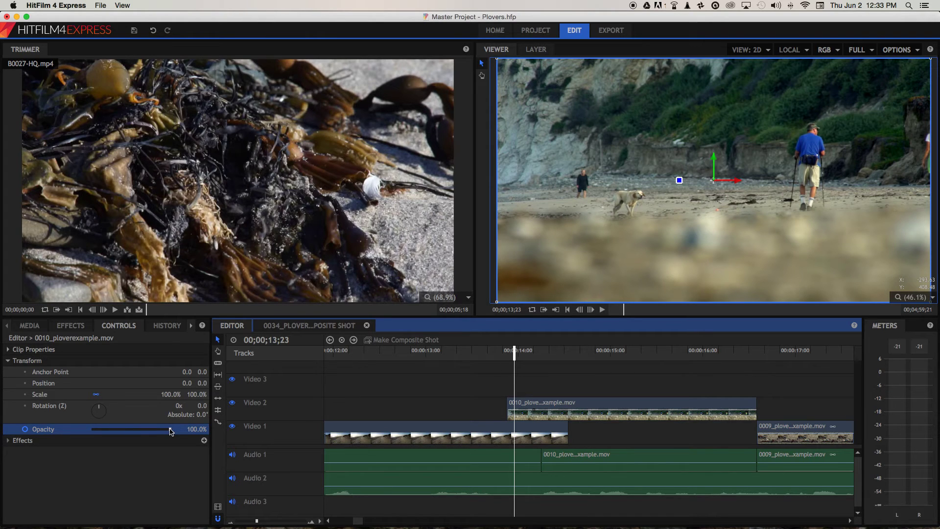
left_click_drag(171, 431, 67, 429)
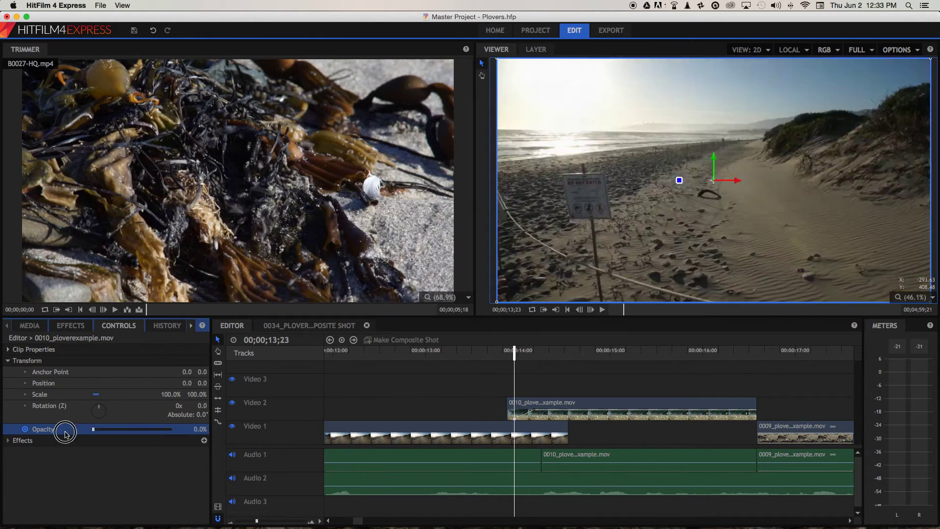
left_click(514, 419)
Step: Shift the top clip's 0% opacity keyframe earlier and later, then scrub to preview the fade
mouse_move(514, 419)
left_mouse_down()
mouse_move(525, 419)
mouse_move(516, 421)
left_mouse_up()
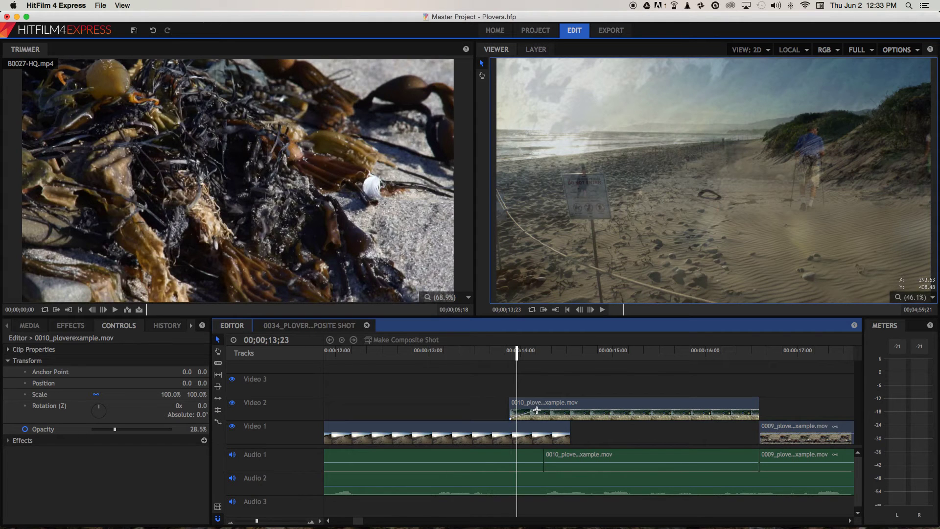
left_click_drag(536, 410, 553, 411)
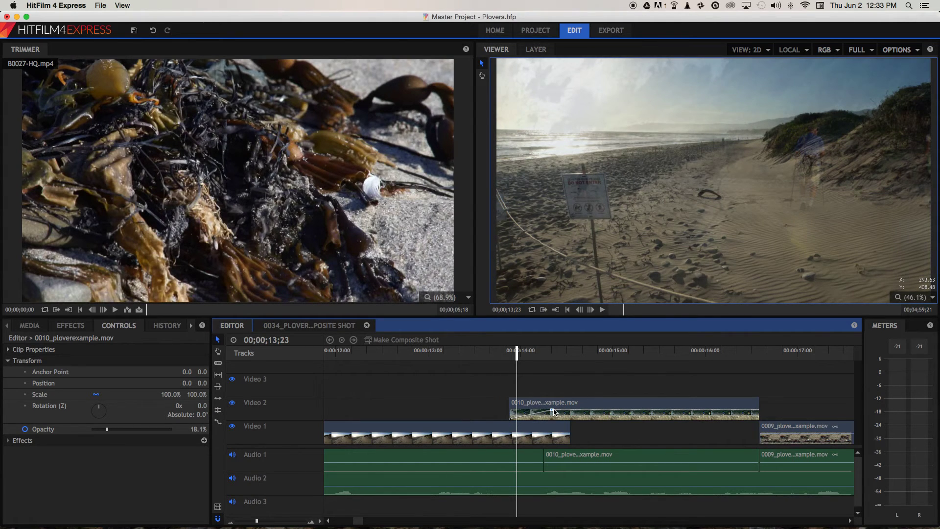
mouse_move(512, 350)
left_mouse_down()
mouse_move(505, 350)
mouse_move(528, 348)
left_mouse_up()
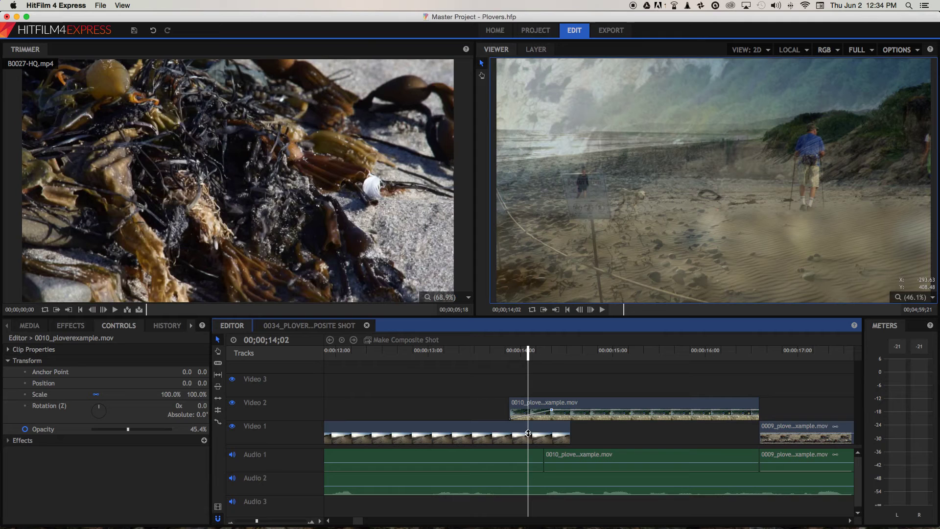
Step: Key the 0034 clip's Opacity at 100%, key it to 0% at 14;09, then adjust that keyframe
left_click(529, 433)
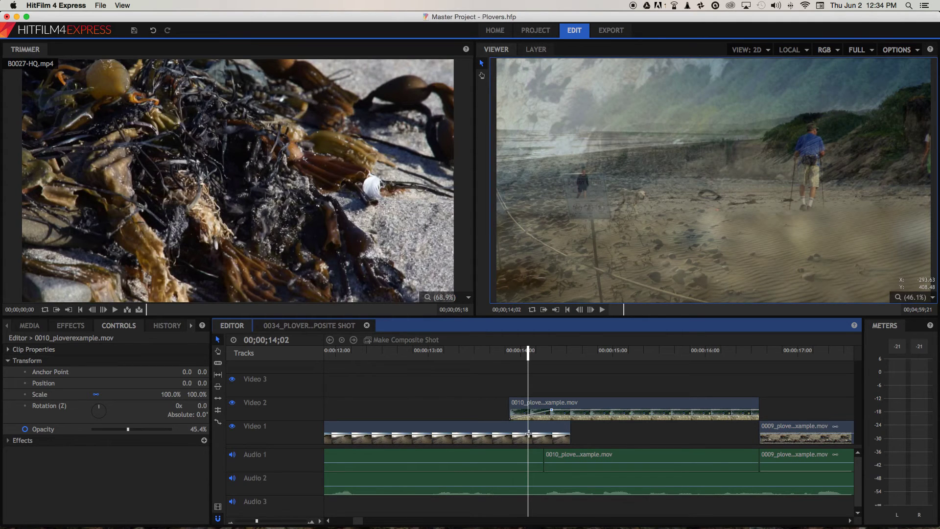
left_click(524, 430)
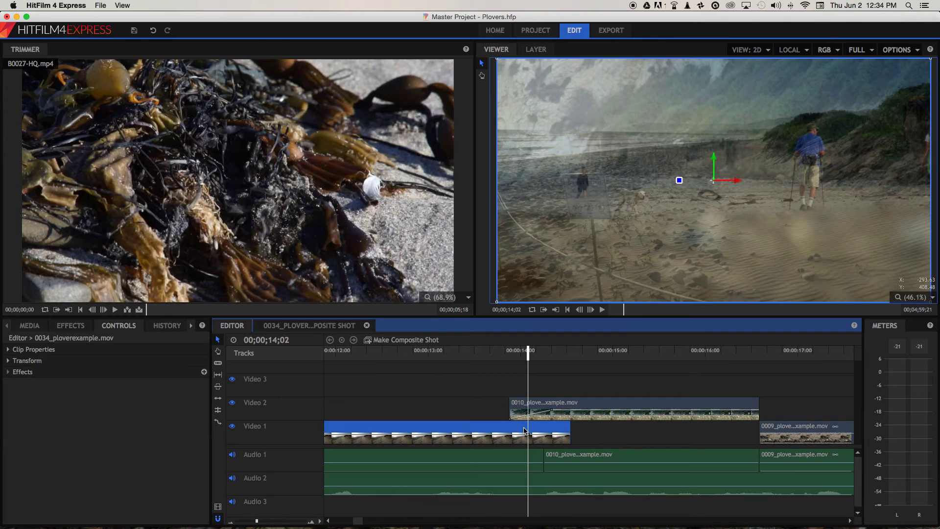
left_click(71, 325)
left_click(131, 329)
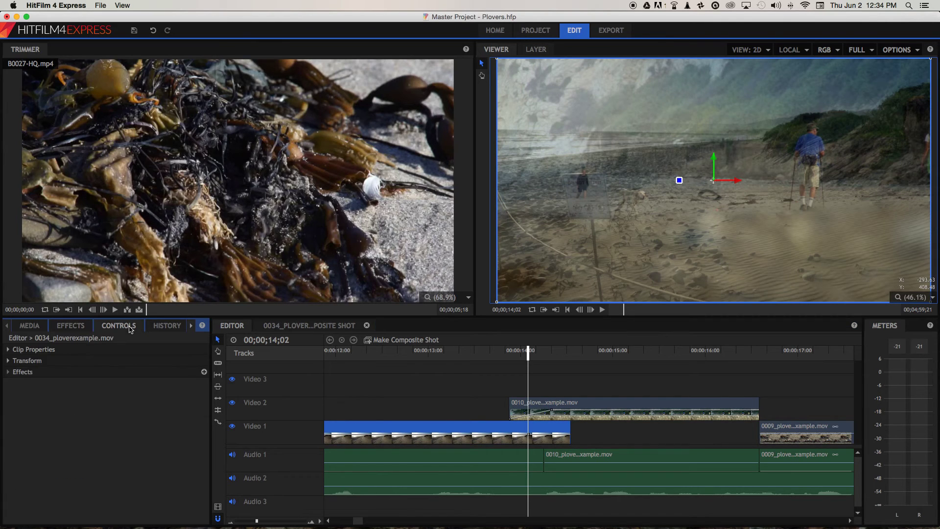
left_click(9, 362)
left_click(194, 429)
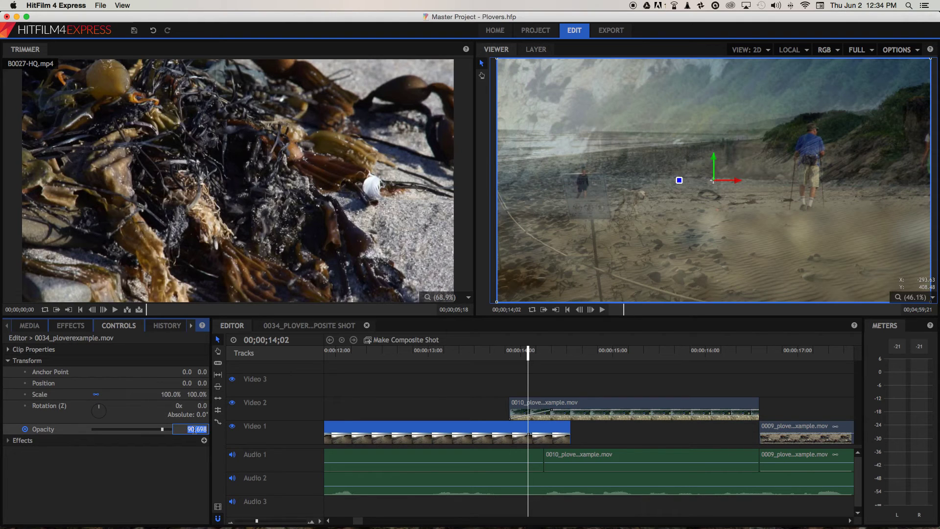
type("100")
key("Return")
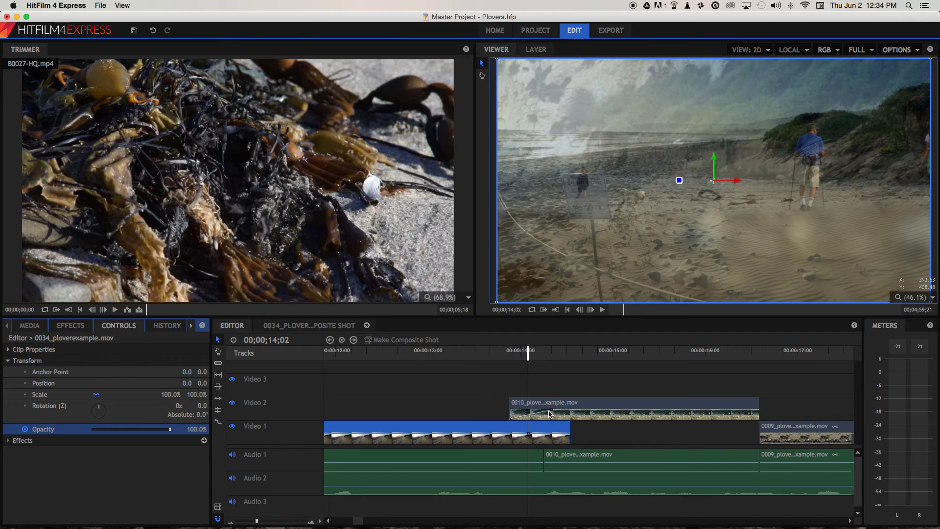
left_click_drag(528, 353, 555, 353)
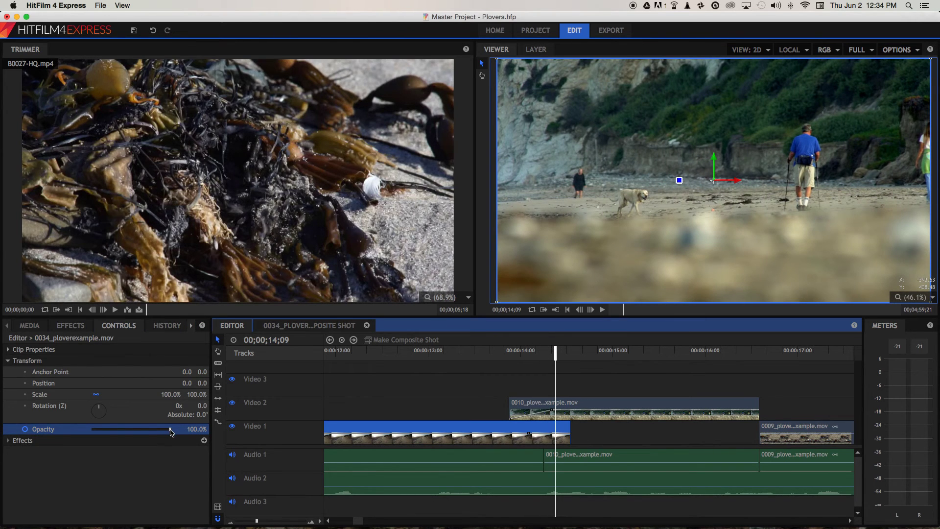
left_click_drag(171, 429, 90, 429)
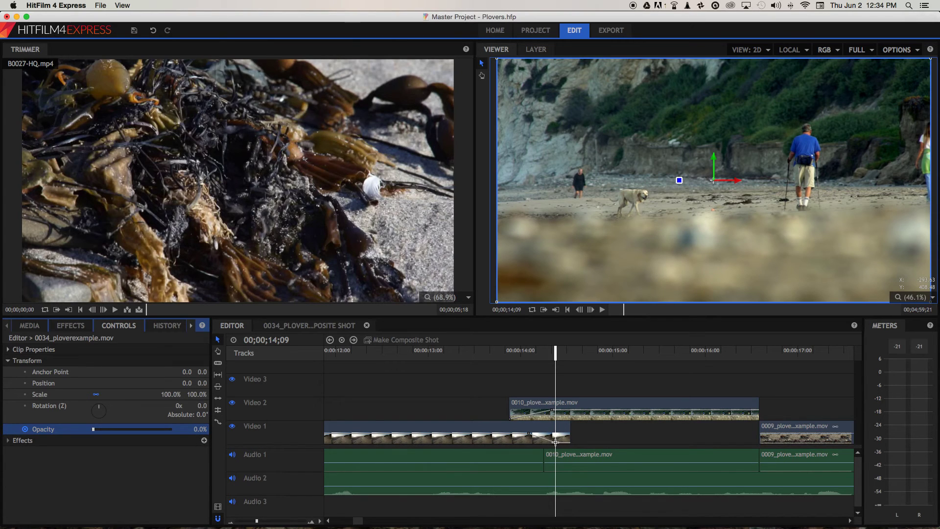
left_click_drag(555, 442, 514, 435)
Step: Push the top clip's fade-in end keyframe later, reselect 0010 at 14;13, and scrub back to 14;04
scroll(514, 435, "right", 1)
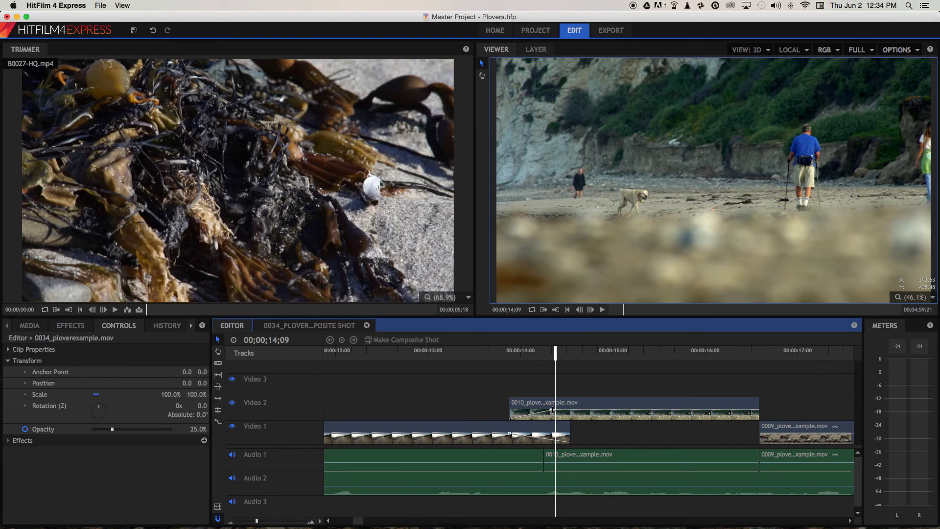
left_click(552, 410)
left_click_drag(552, 411, 571, 410)
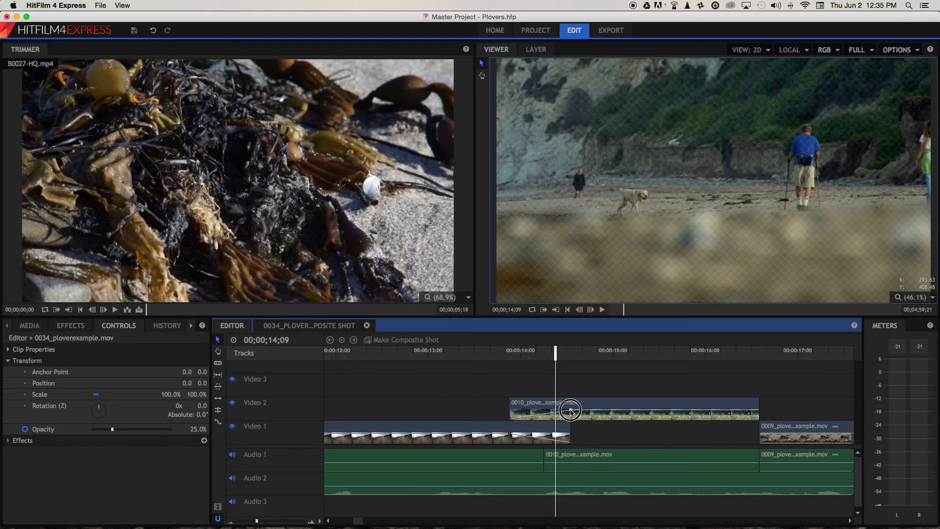
left_click_drag(554, 354, 568, 353)
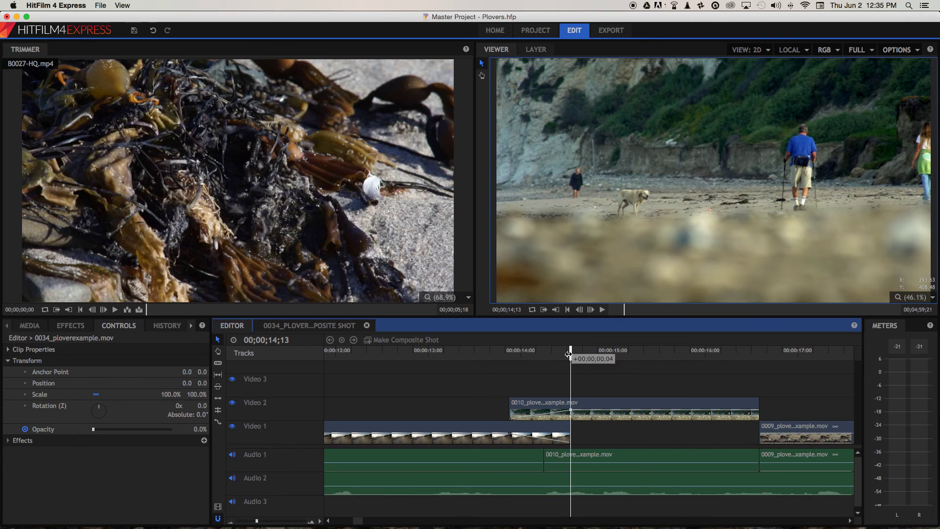
left_click(572, 407)
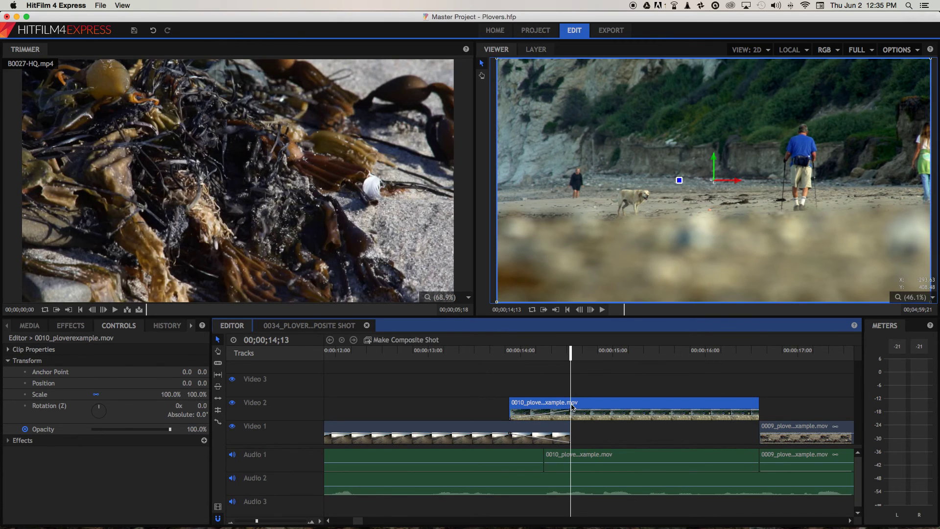
left_click(172, 429)
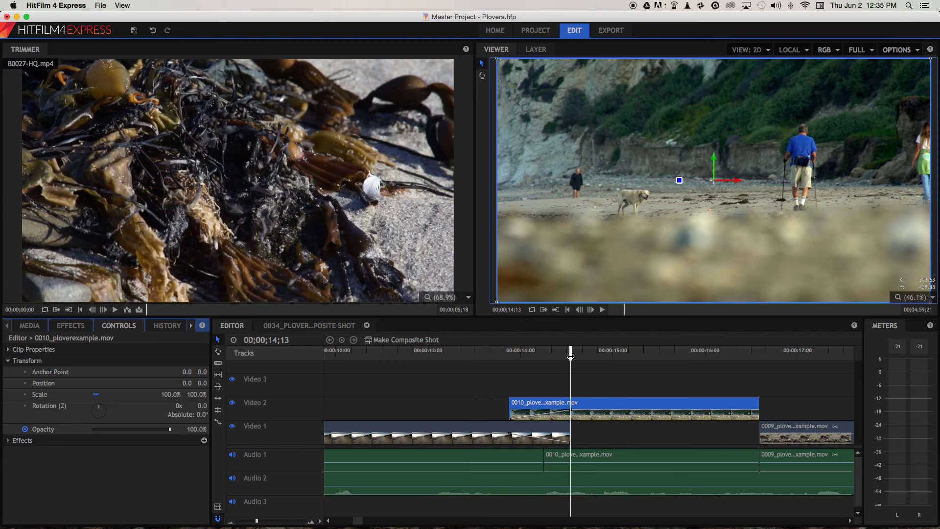
left_click_drag(570, 356, 536, 362)
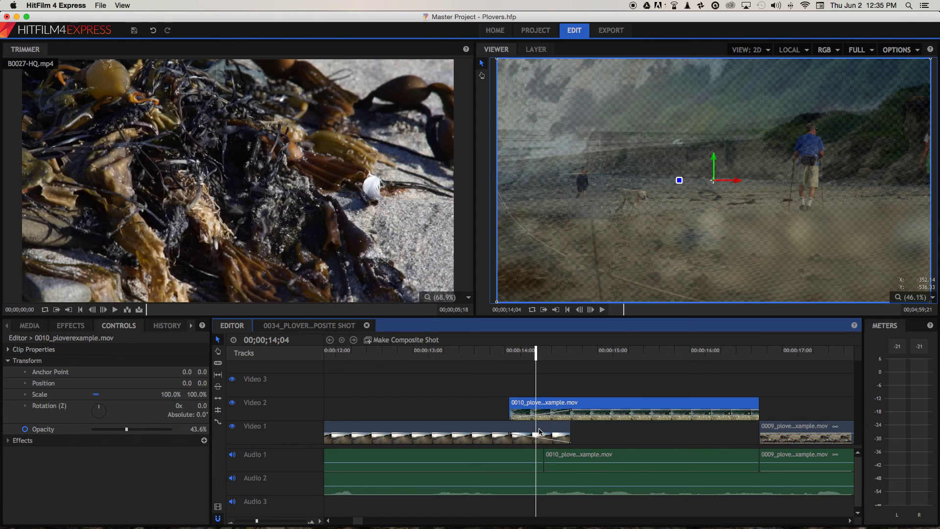
Step: Bring the project media list back up
left_click(26, 328)
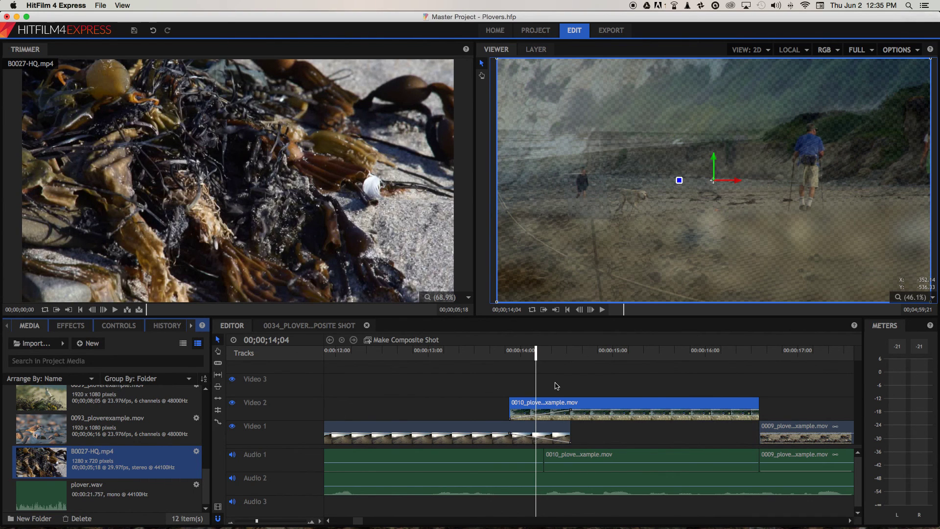
Step: Lift the 0034 clip from Video 1 onto Video 2 and drop 0039_ploverexample.mov onto Video 1
left_click(494, 426)
left_click_drag(494, 426, 493, 403)
left_click_drag(39, 403, 397, 428)
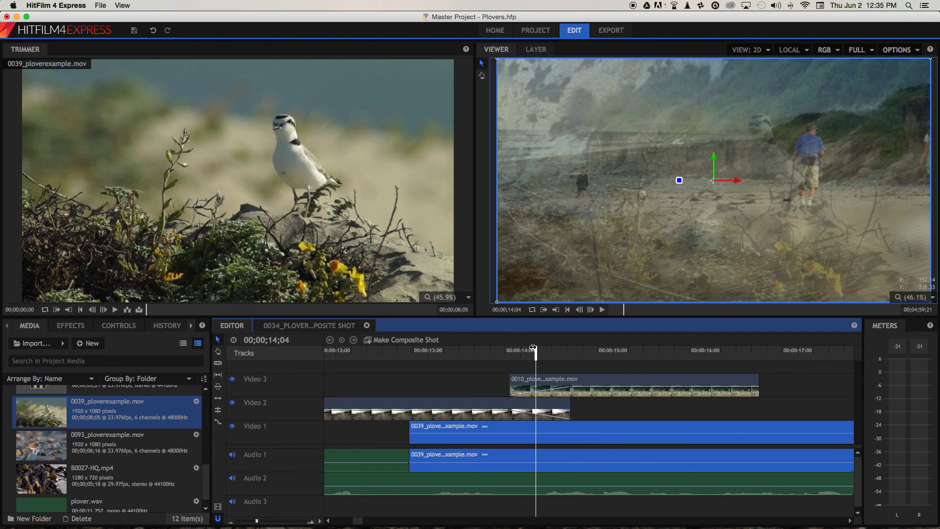